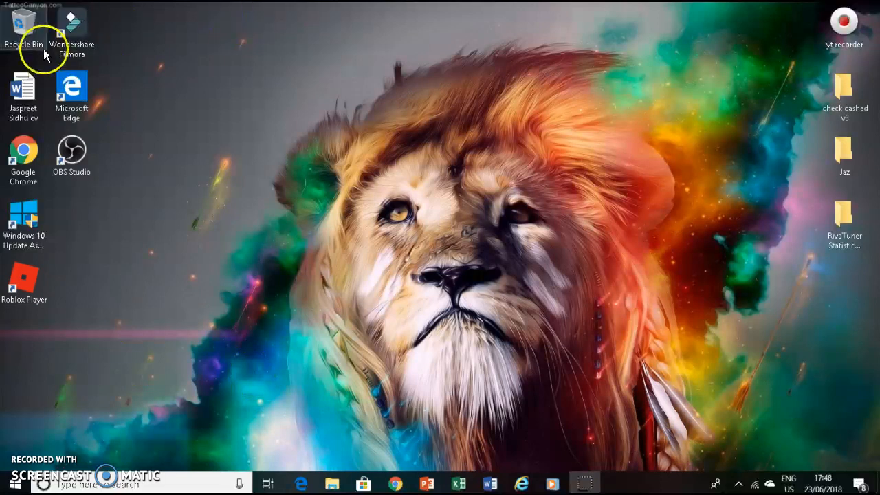
- Launch Wondershare Filmora and start a new movie in Full Feature Mode
double_click(69, 24)
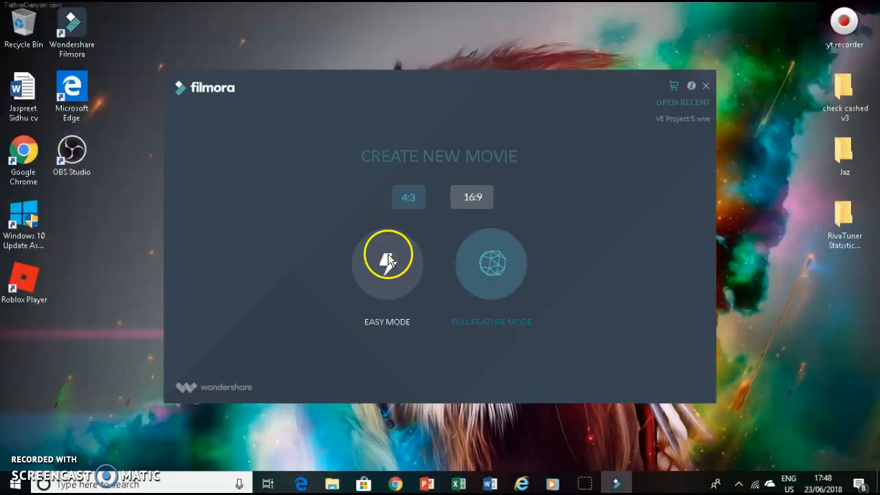
click(503, 273)
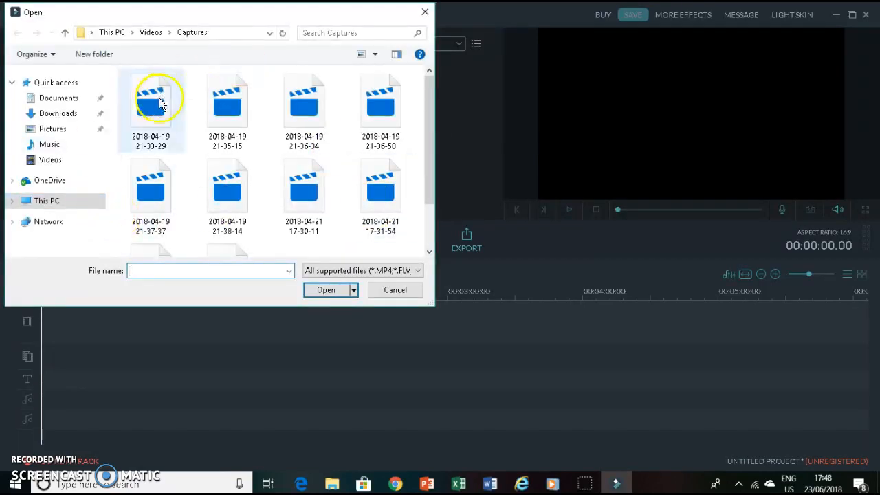
click(159, 103)
click(311, 190)
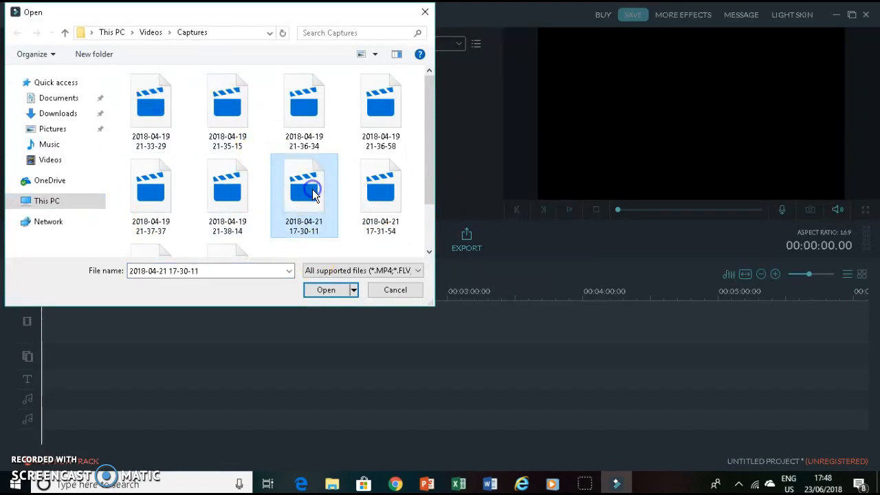
click(340, 294)
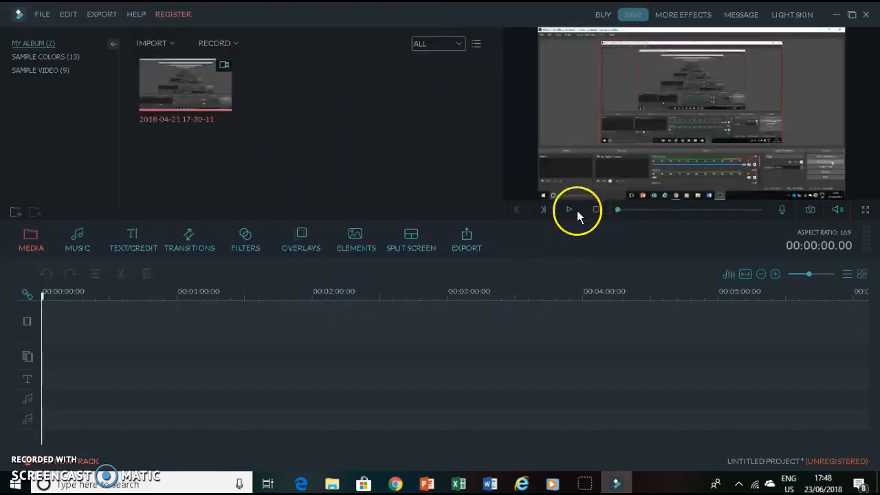
- Play the imported video in the preview and stop it
click(570, 210)
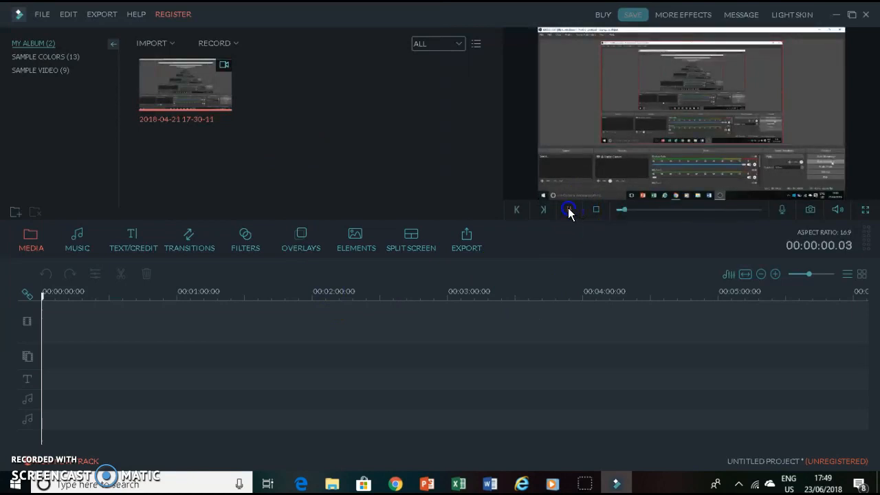
click(596, 210)
click(307, 227)
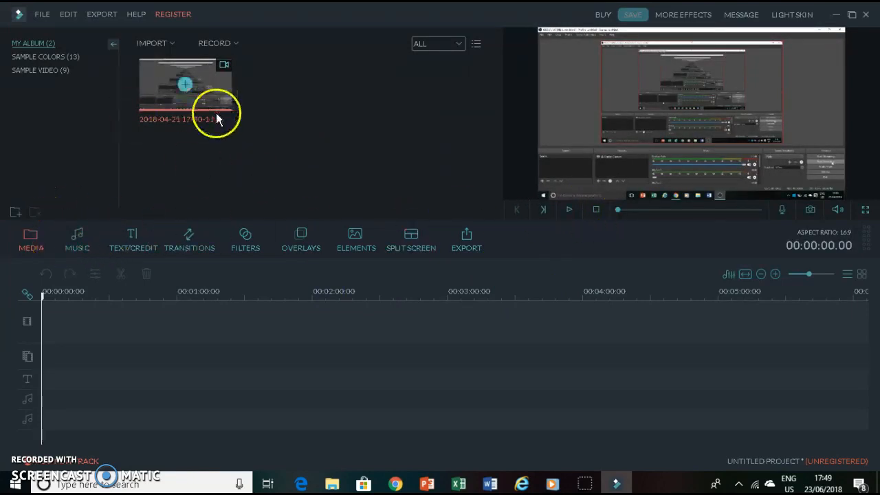
- Add the imported video clip to the start of the timeline's video track
right_click(193, 81)
click(193, 82)
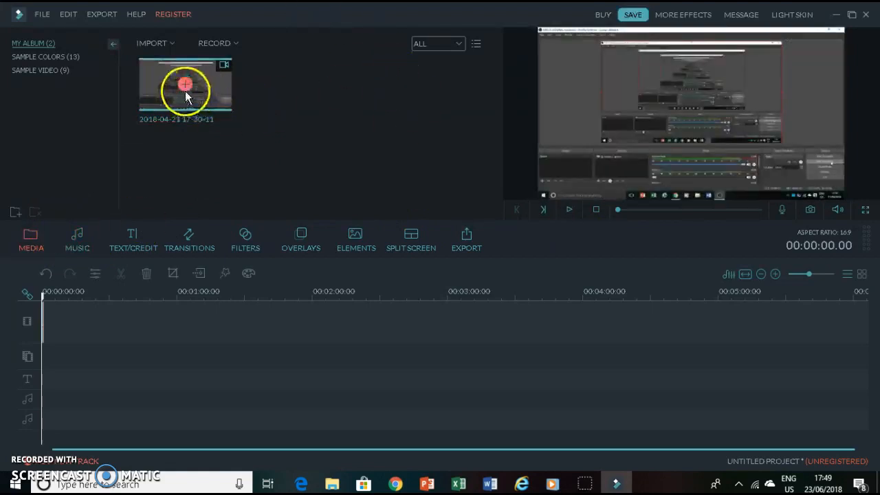
right_click(42, 314)
right_click(159, 307)
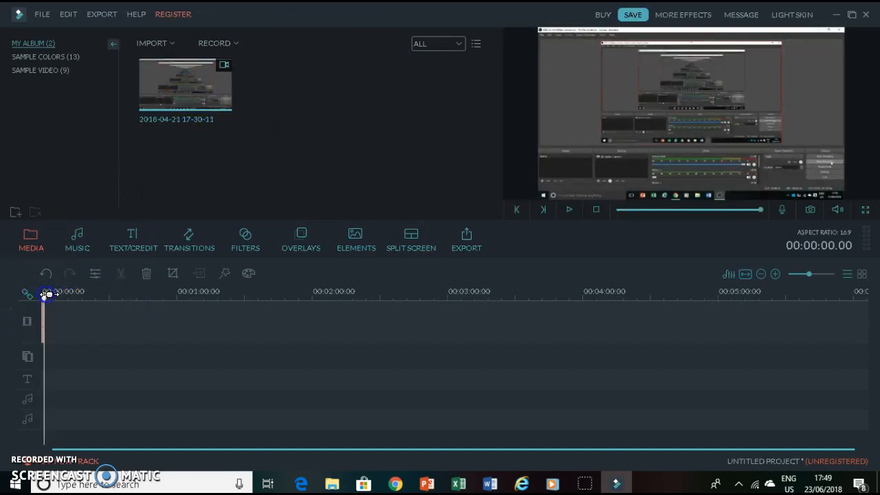
click(28, 296)
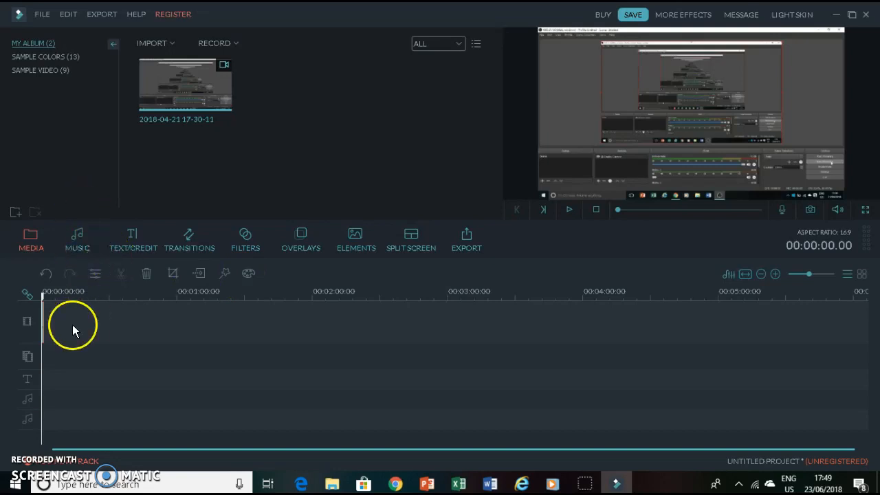
click(163, 334)
- Add the Drift - Drift music track to the timeline's audio track
click(77, 237)
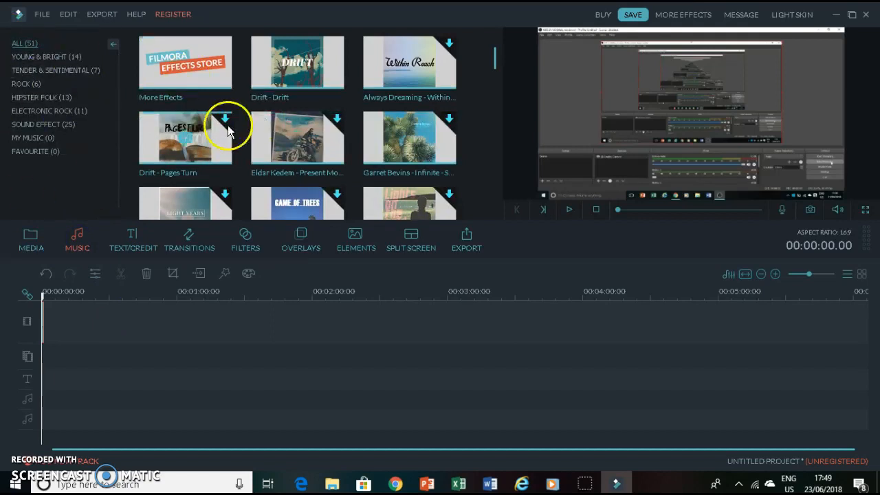
click(299, 62)
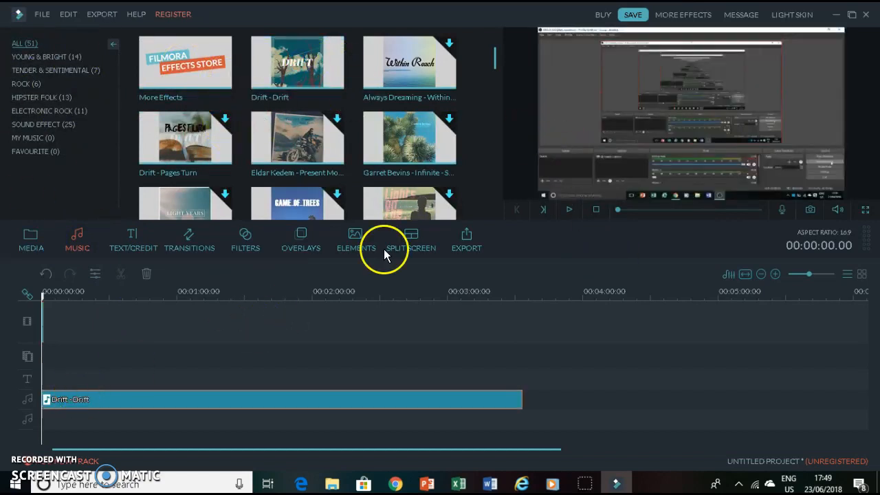
- Preview the timeline with the music, scrubbing the playhead and replaying
click(565, 210)
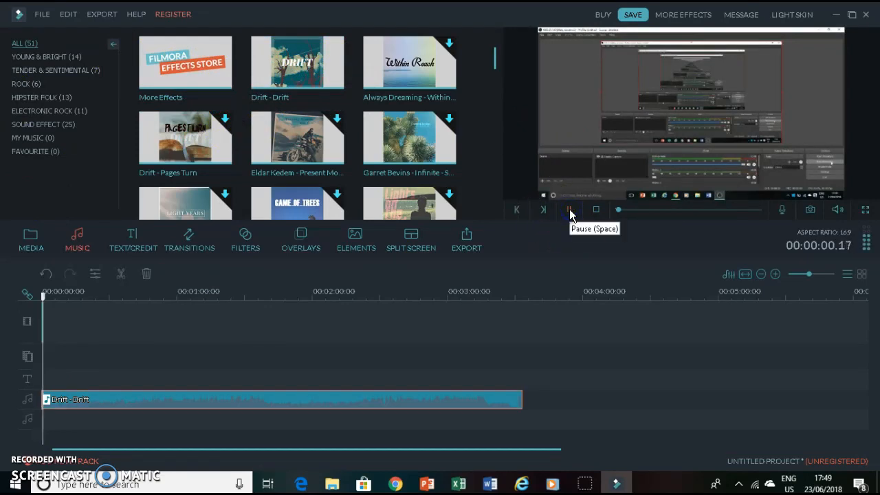
click(569, 210)
drag(45, 296, 184, 309)
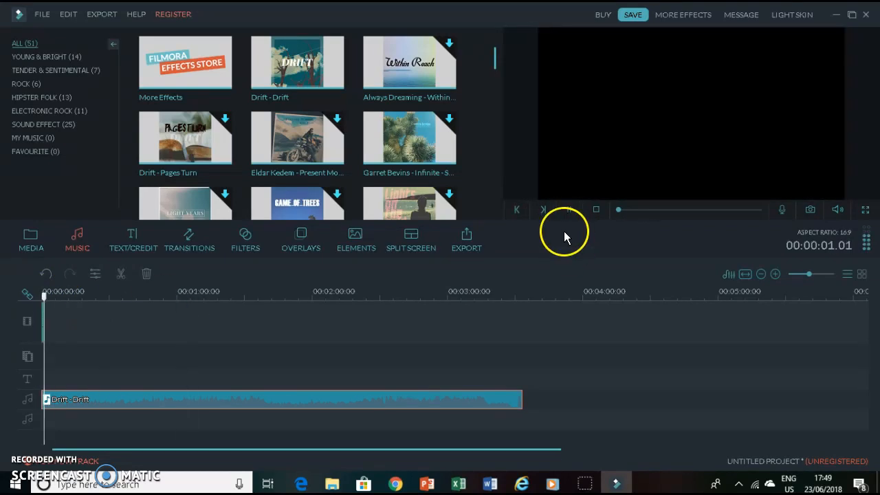
click(564, 210)
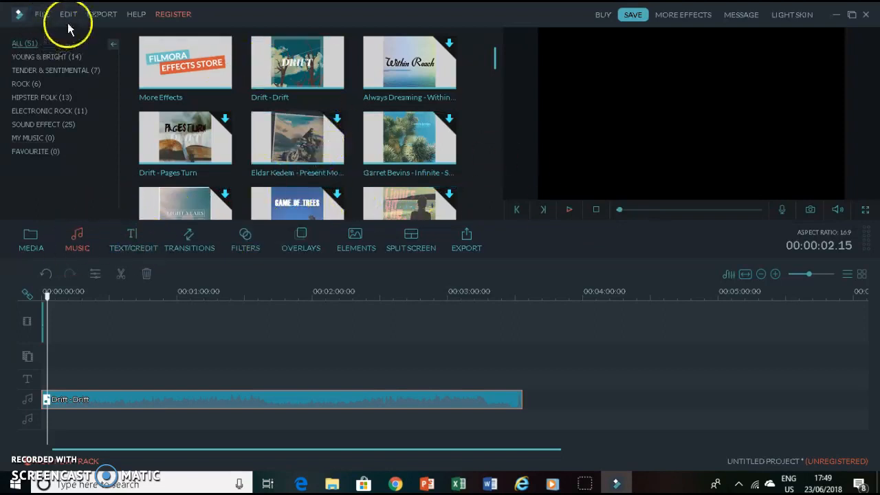
click(43, 17)
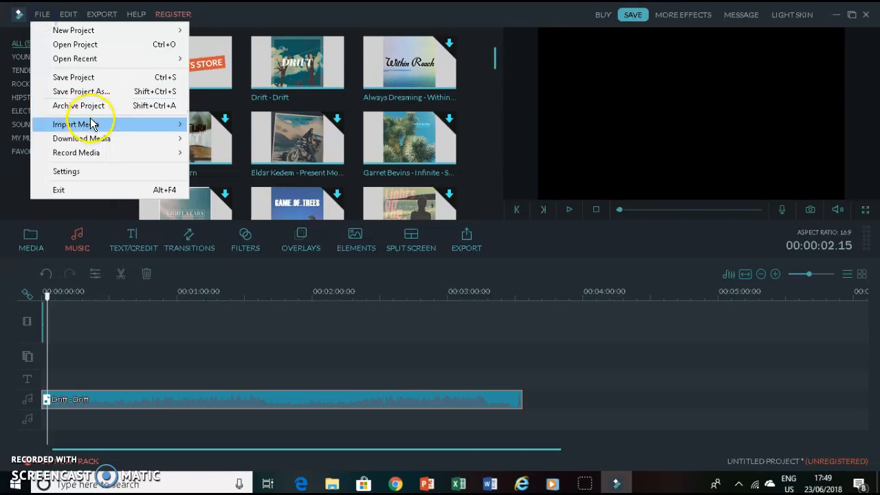
mouse_move(111, 126)
click(277, 121)
drag(430, 115, 390, 223)
click(57, 114)
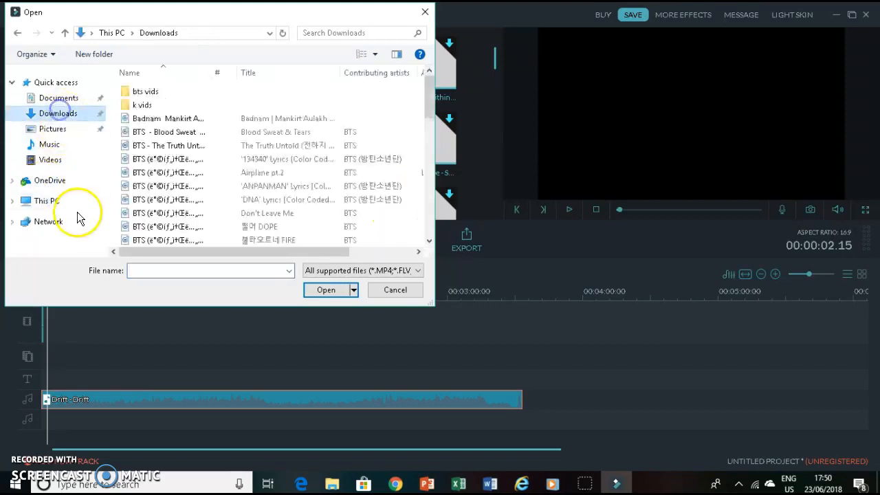
drag(431, 98, 446, 66)
click(424, 11)
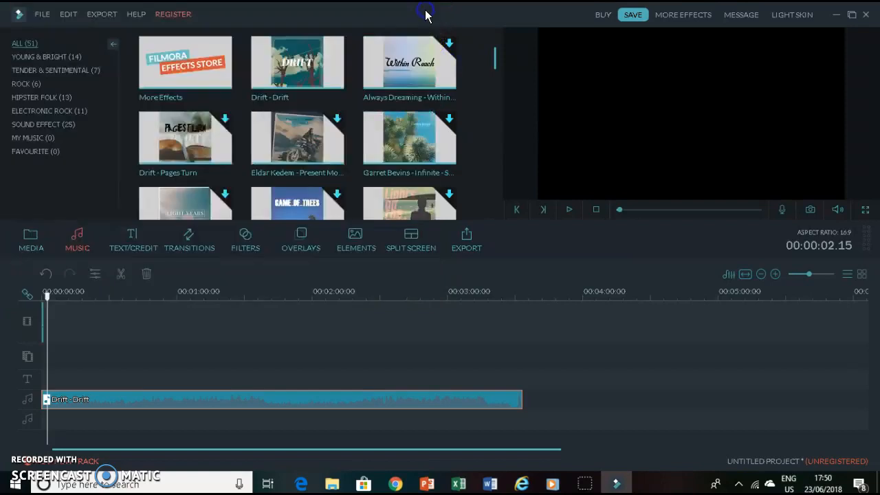
- Add the Holly Title text template to the timeline's text track and preview it
click(133, 245)
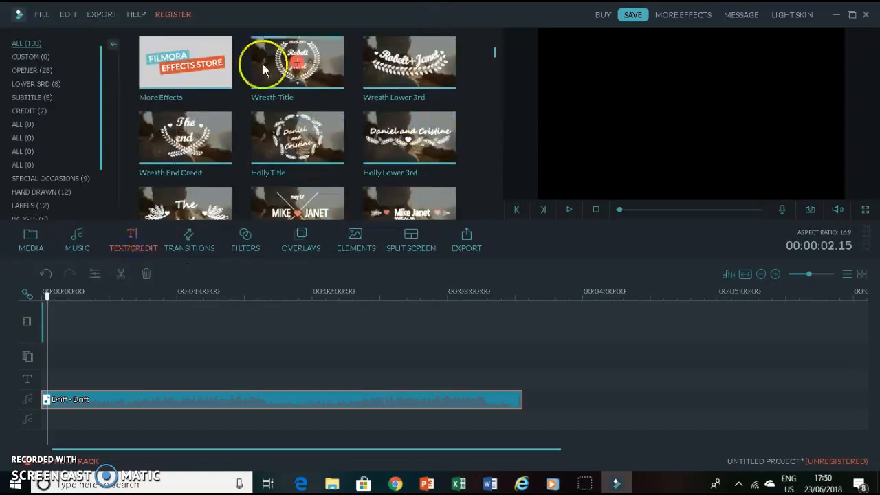
click(297, 140)
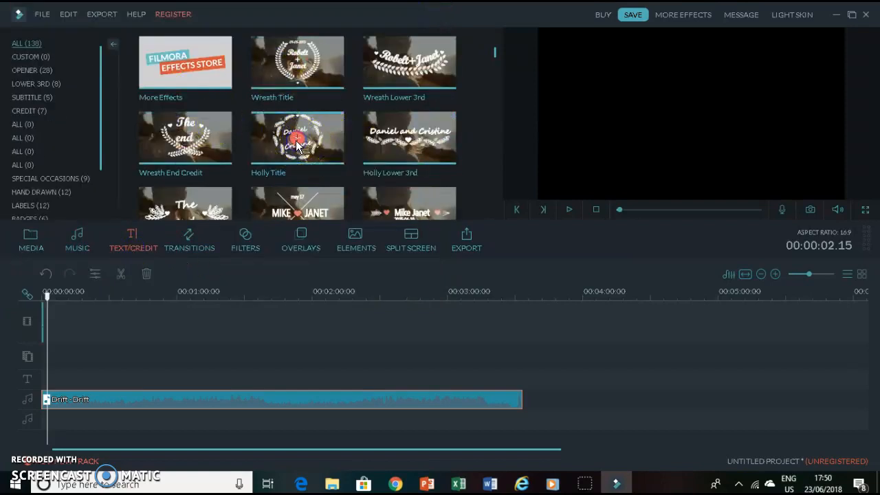
click(48, 363)
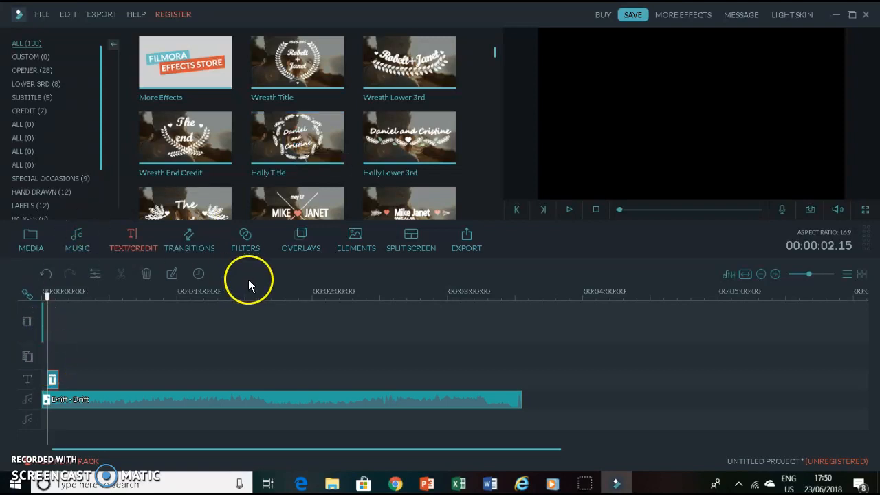
click(573, 208)
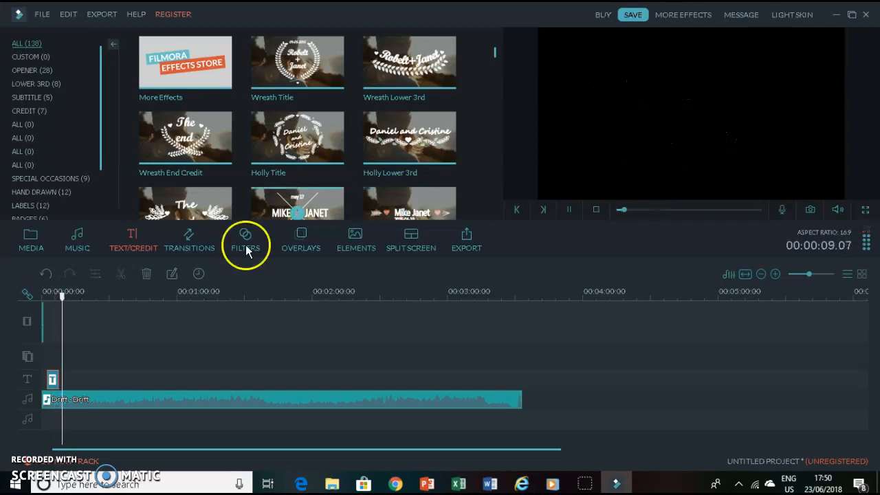
- Apply the ButterFlyWaveScrawler transition to the start of the video clip and preview it
click(193, 240)
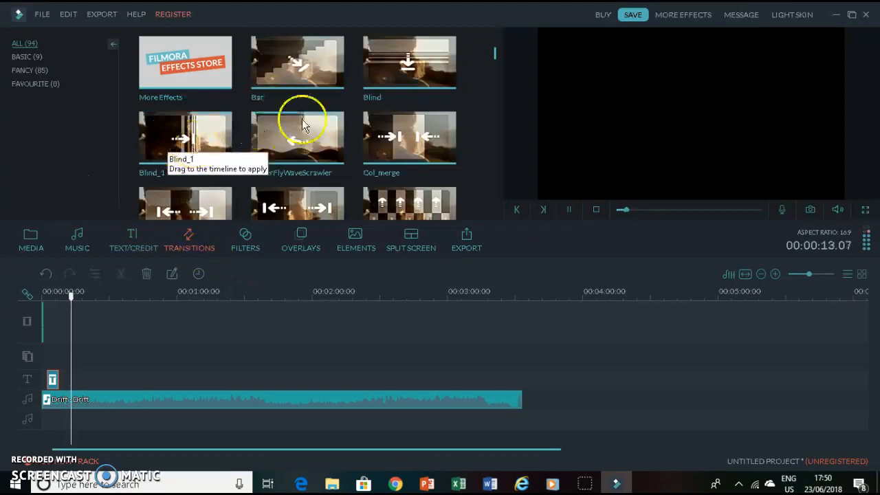
click(300, 143)
mouse_move(299, 146)
mouse_down()
mouse_move(186, 294)
mouse_move(76, 356)
mouse_up()
click(237, 319)
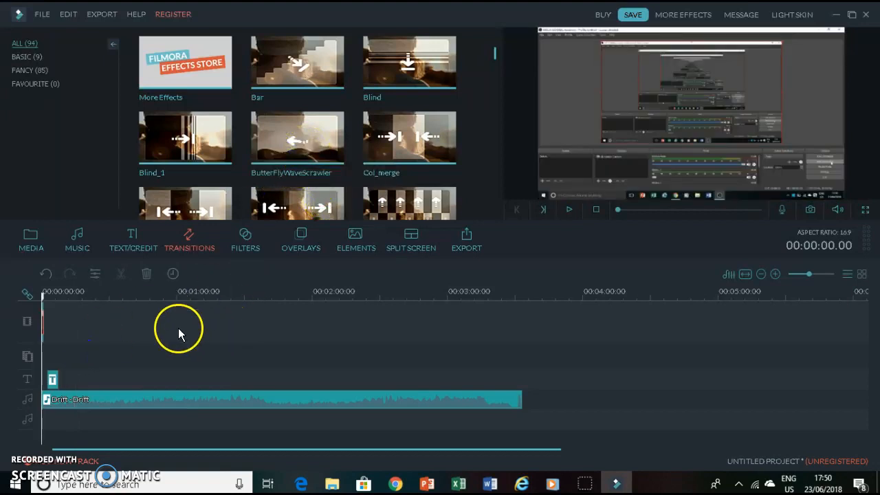
click(569, 211)
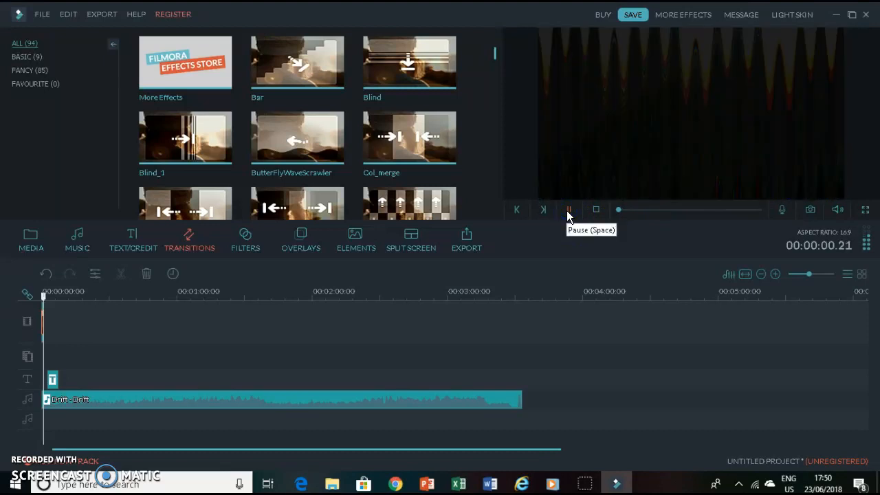
click(456, 268)
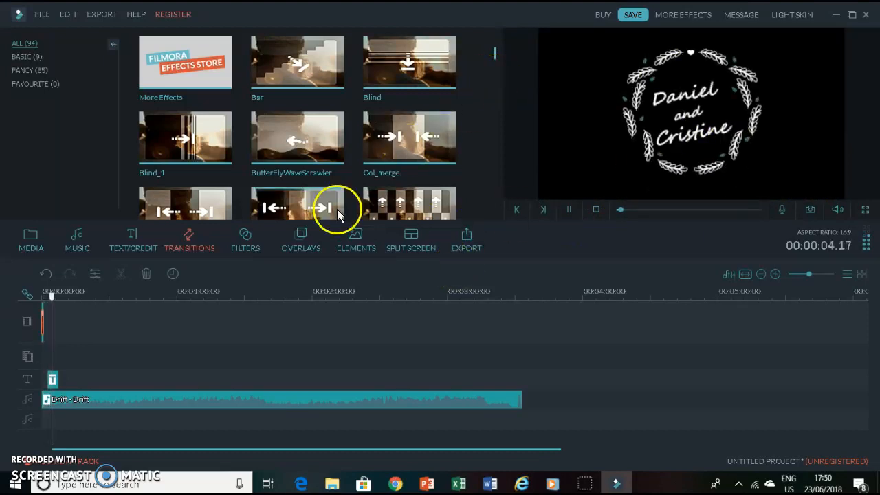
- Add the Colorful Light Leaks 3 filter to the timeline near the start and preview it
click(239, 240)
drag(297, 151, 61, 353)
click(571, 210)
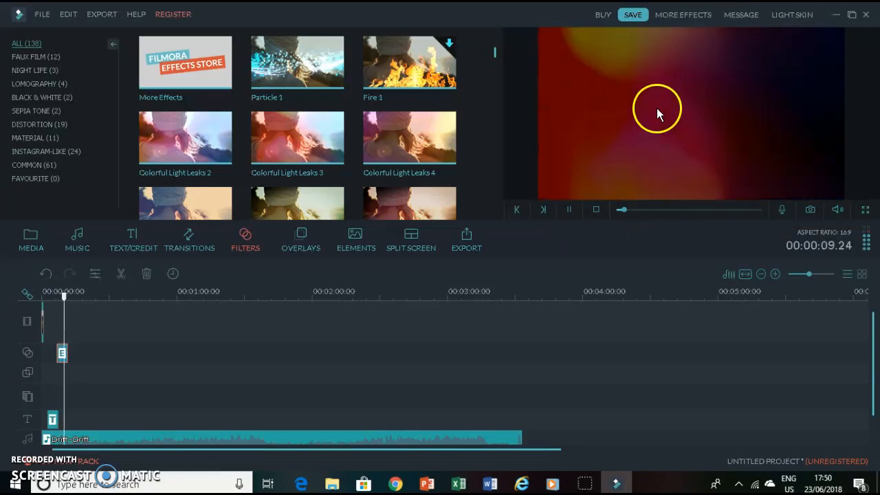
- Add the Bokeh 1 overlay to the timeline's overlay track
click(288, 242)
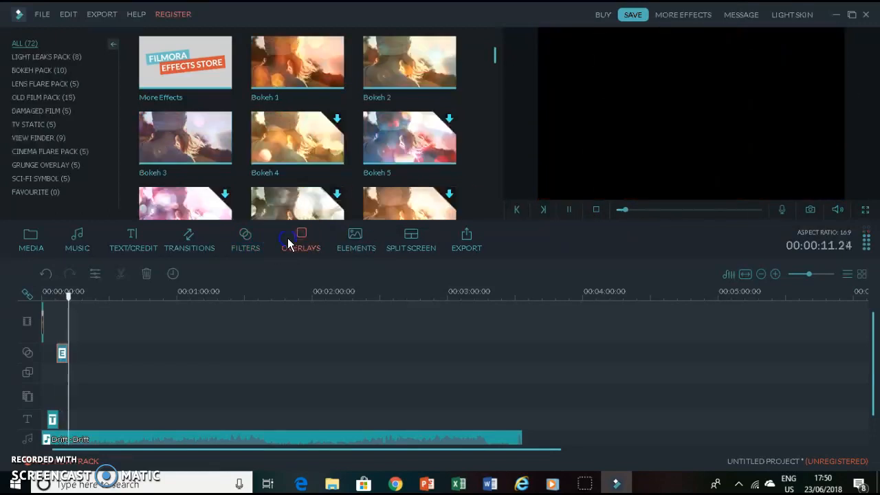
click(290, 69)
click(296, 62)
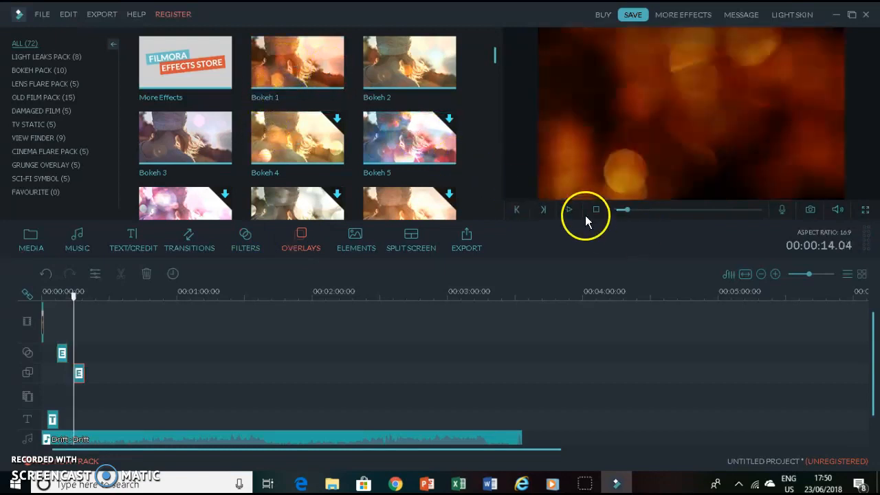
- Move the filter and the title to the very start of the timeline and preview
drag(62, 352, 46, 373)
drag(53, 420, 26, 421)
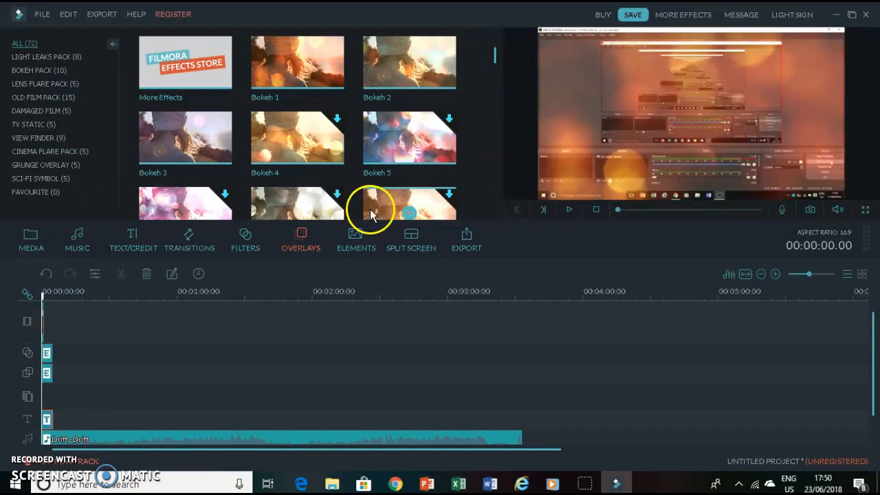
click(559, 208)
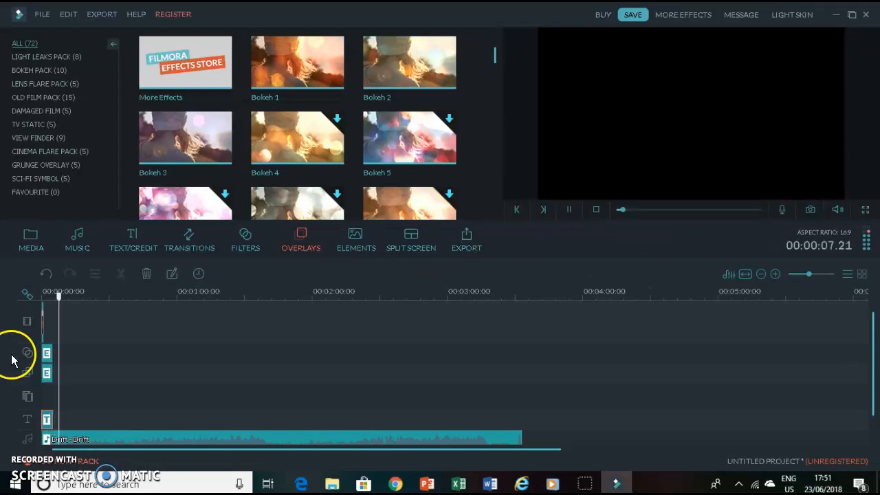
- Extend the Bokeh 1 overlay to about 1:29 on the timeline
click(46, 352)
drag(49, 369, 242, 373)
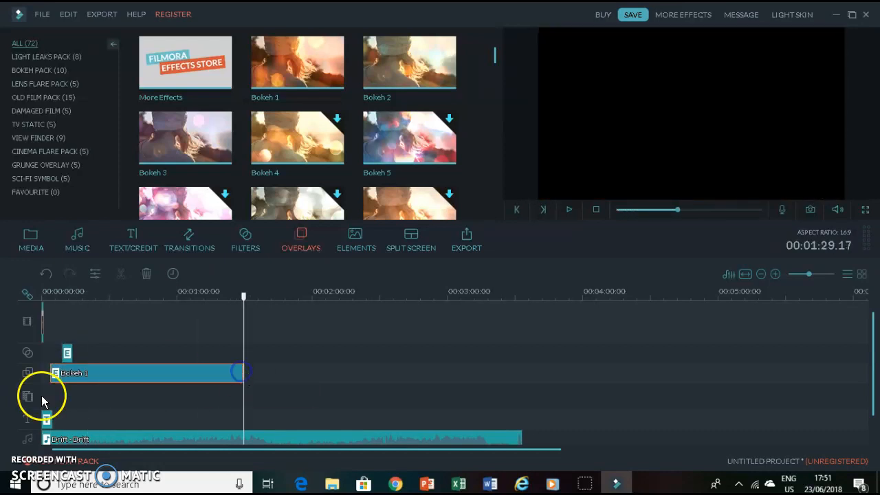
- Extend the Colorful Light Leaks 3 filter to about 1:29 and align its start with the overlay
drag(71, 354, 241, 350)
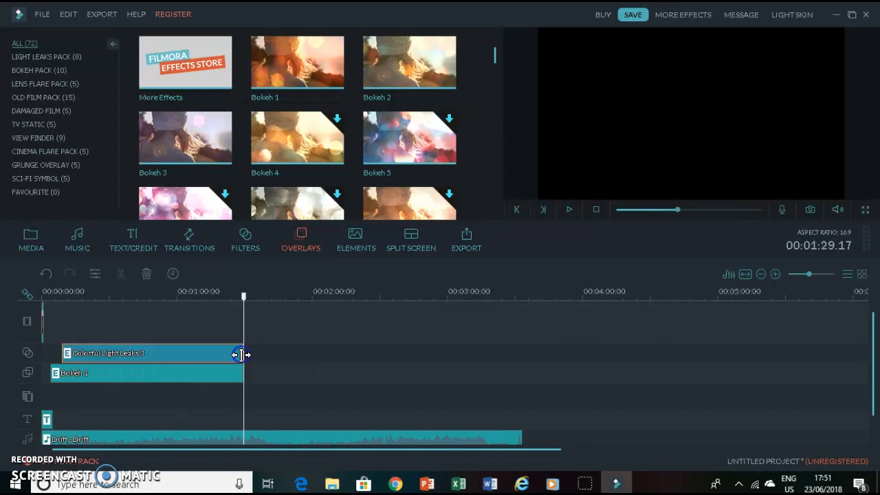
drag(66, 352, 48, 348)
click(42, 332)
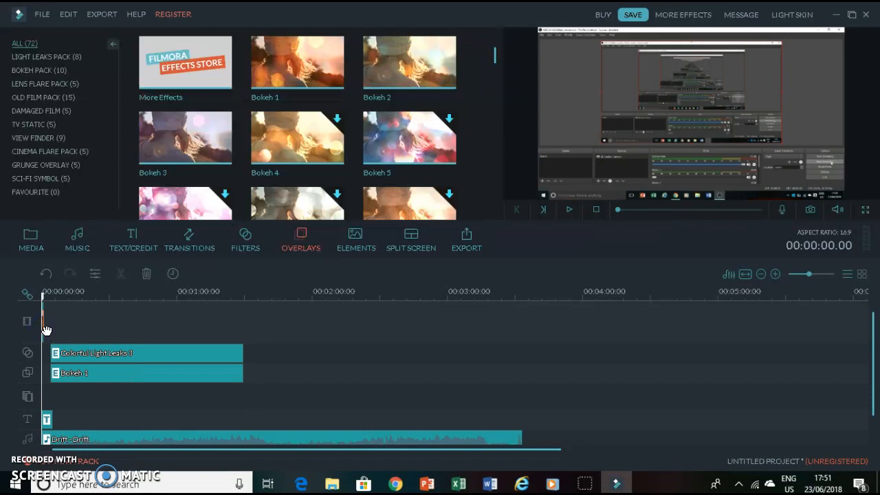
click(41, 13)
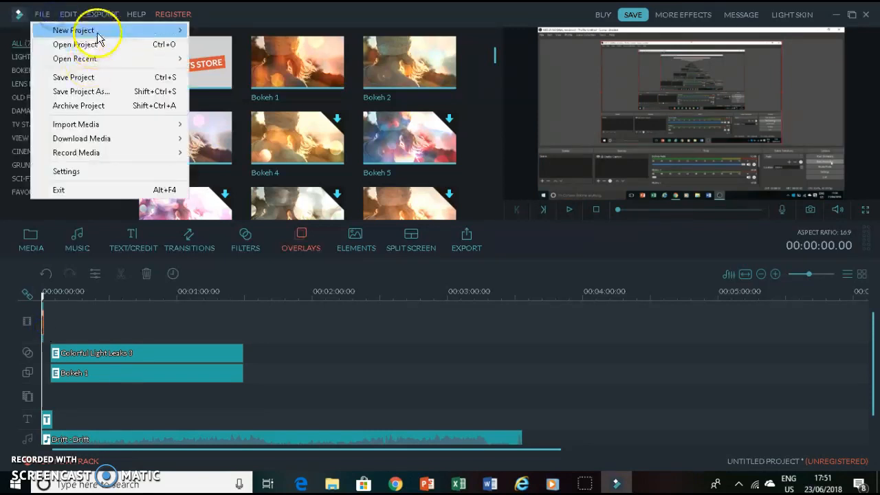
mouse_move(97, 33)
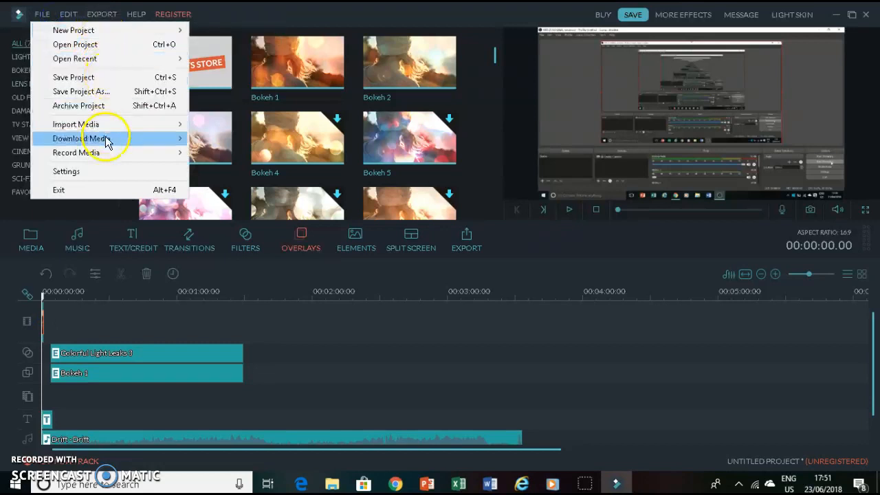
mouse_move(106, 126)
click(210, 125)
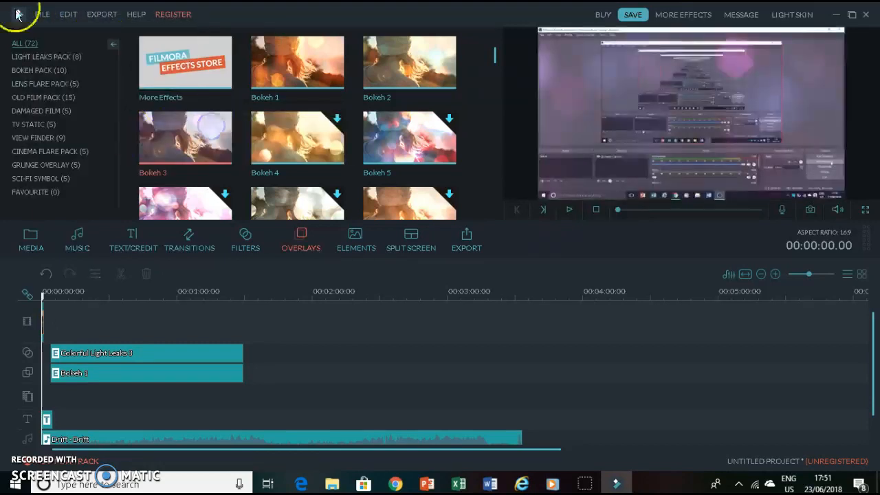
click(43, 14)
mouse_move(71, 127)
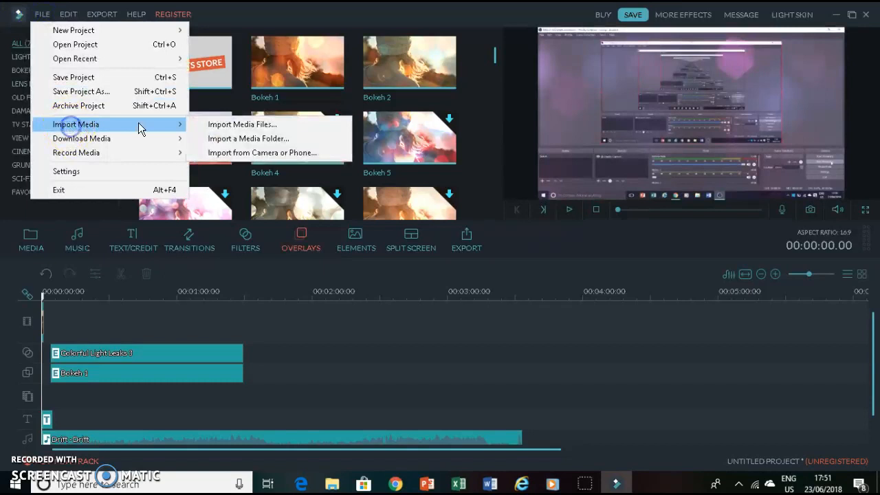
click(227, 125)
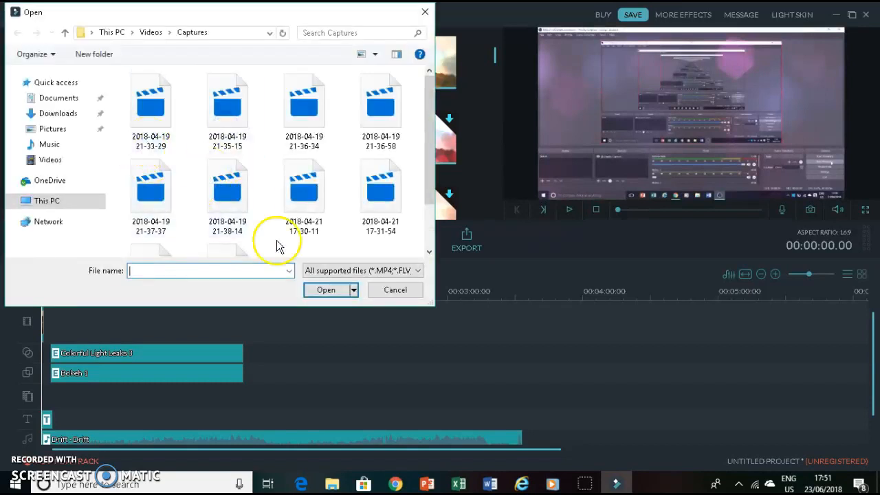
click(227, 189)
click(326, 289)
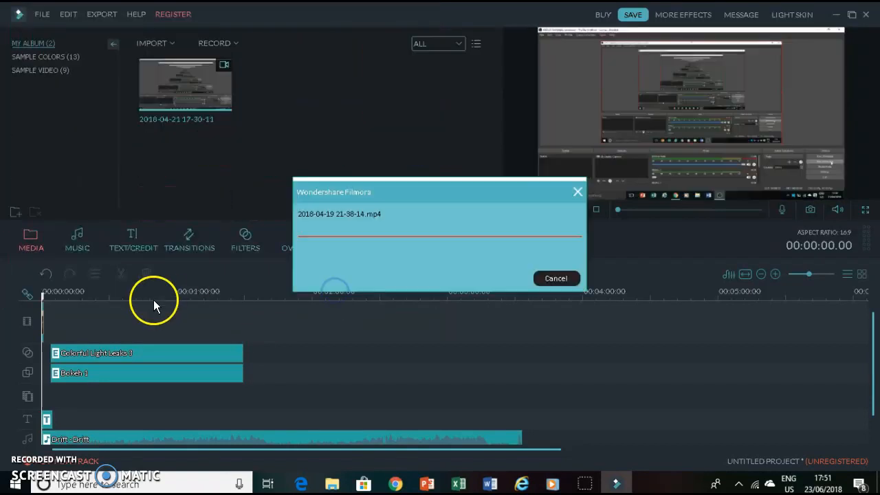
- Play back the timeline from the start to preview the effects
click(45, 312)
click(578, 213)
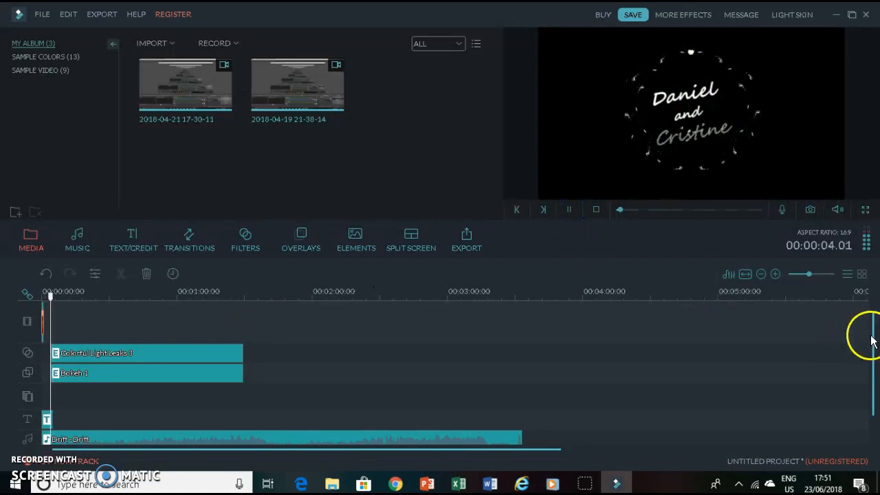
scroll(870, 335, down, 1)
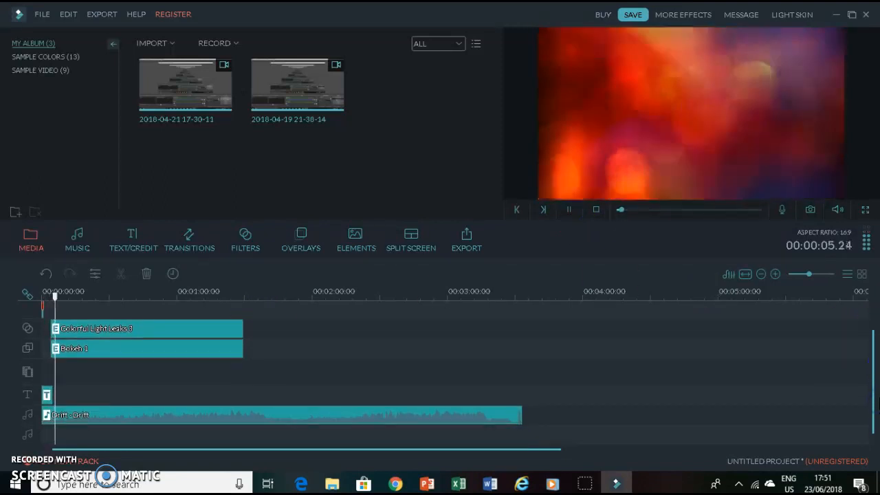
drag(871, 365, 875, 346)
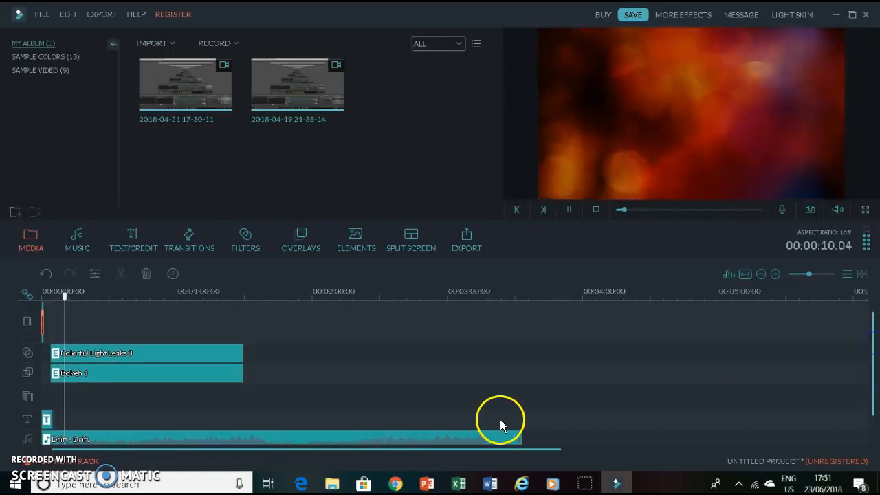
click(568, 209)
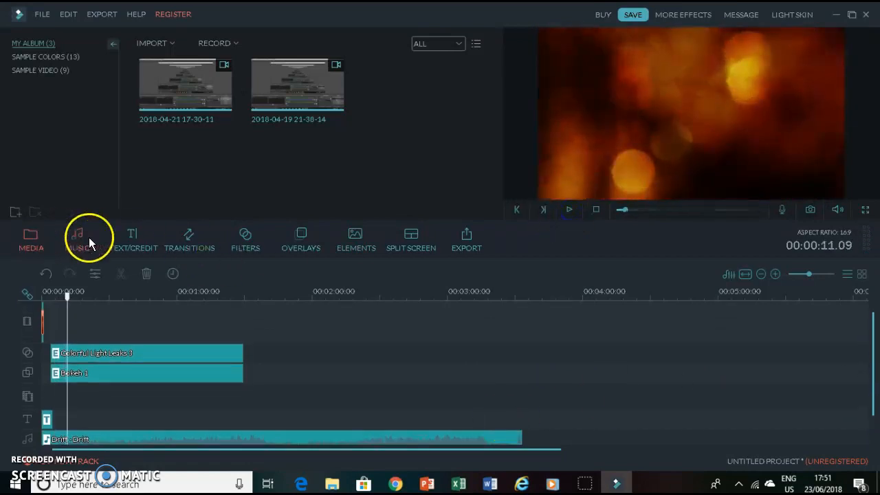
- Add the Vacation 4 element to the timeline's element track
click(371, 238)
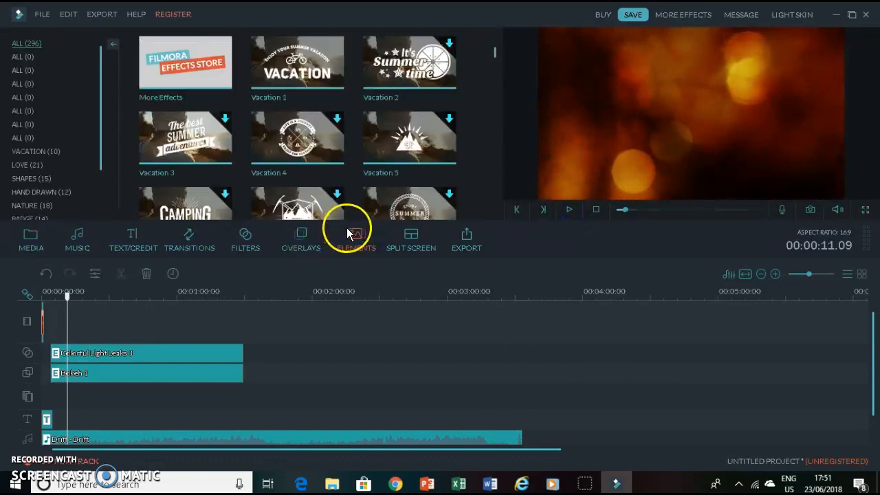
click(299, 247)
click(373, 250)
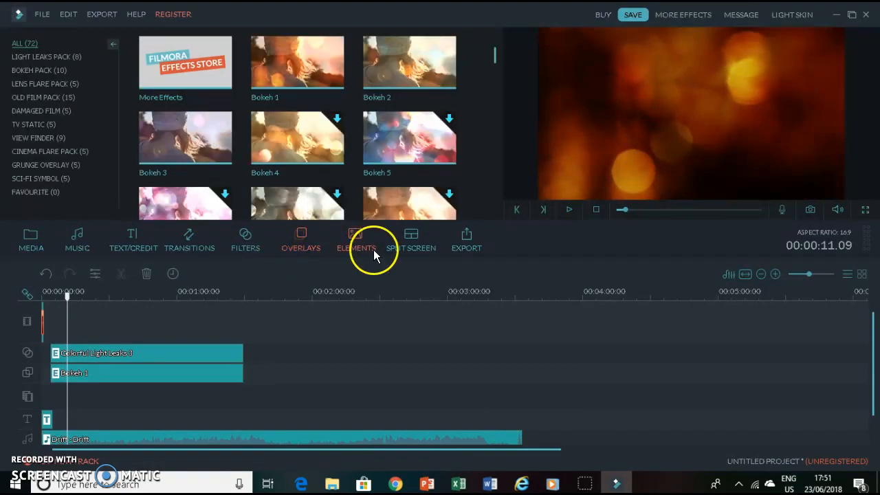
click(310, 142)
click(298, 138)
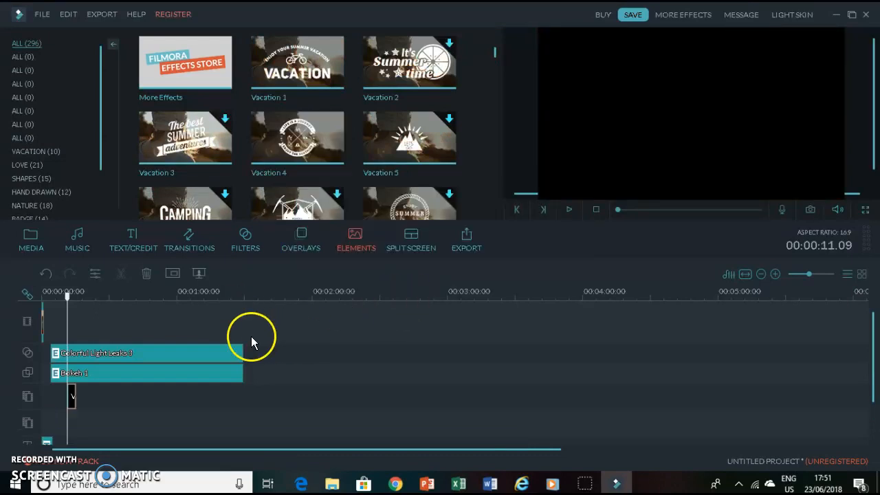
- Preview the element, then move its clip to the very start of the timeline
click(569, 209)
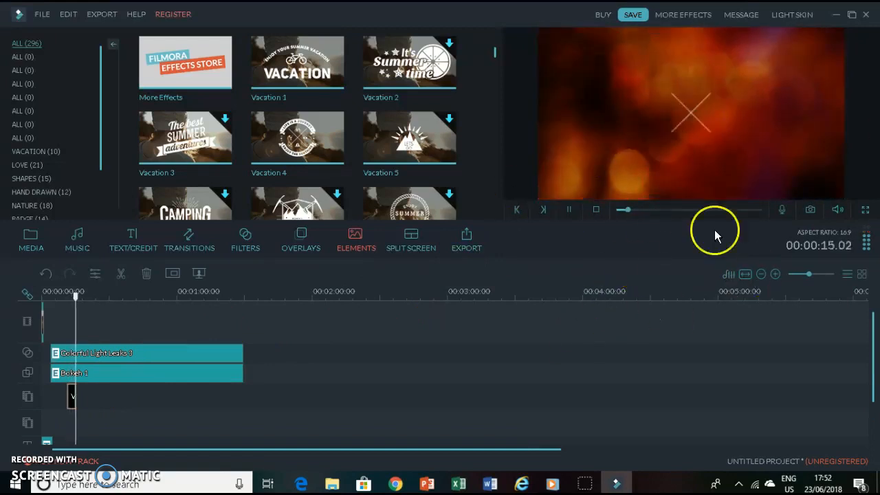
click(569, 210)
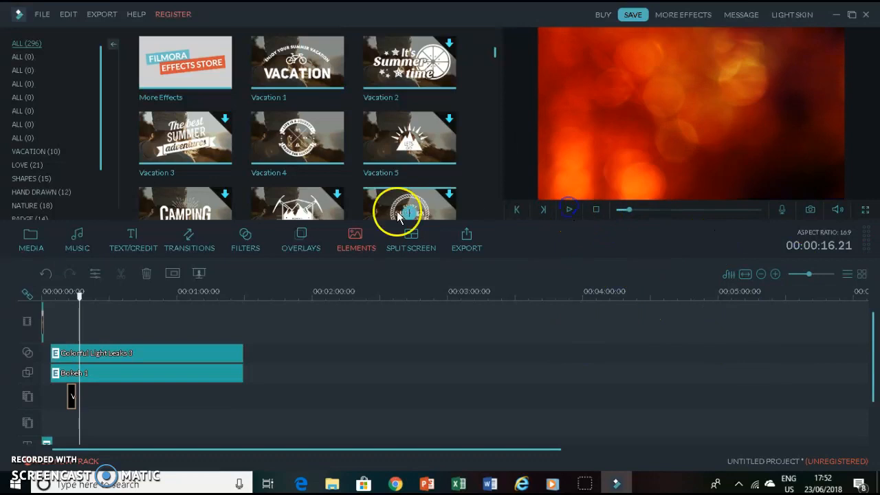
drag(72, 392, 27, 395)
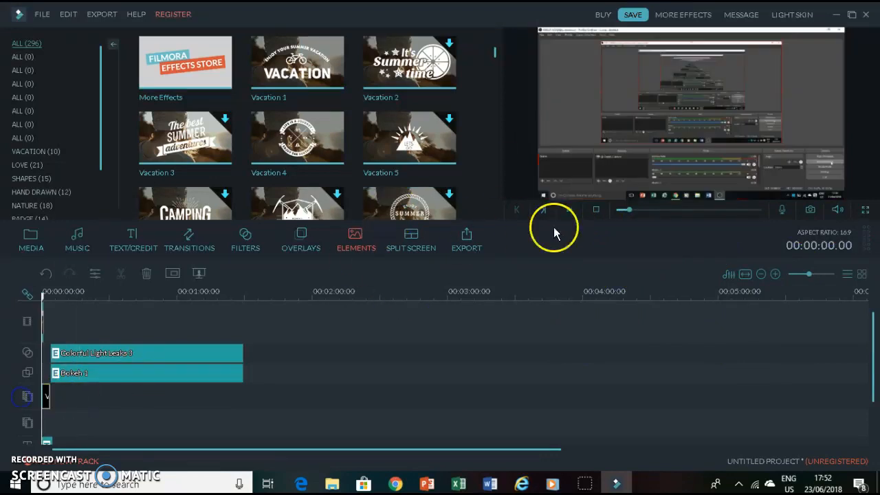
- Move the Colorful Light Leaks 3 filter and Bokeh 1 overlay clips to the start of the timeline and preview
click(44, 324)
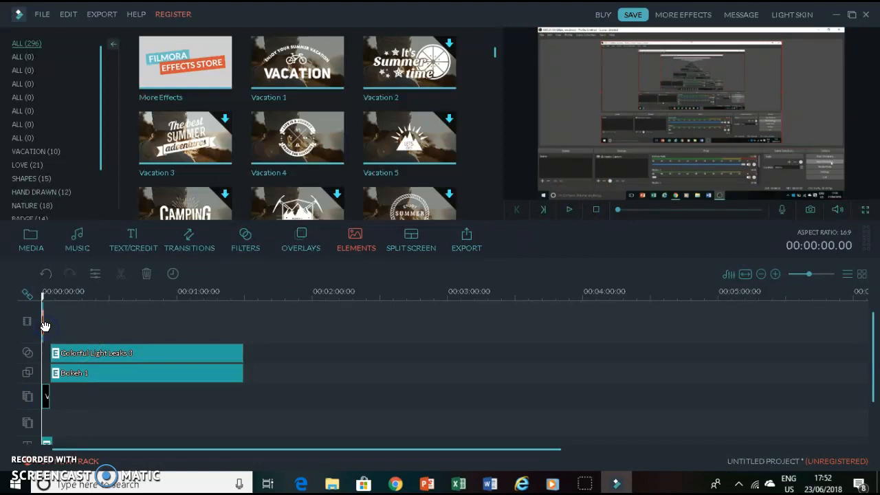
drag(44, 300, 65, 298)
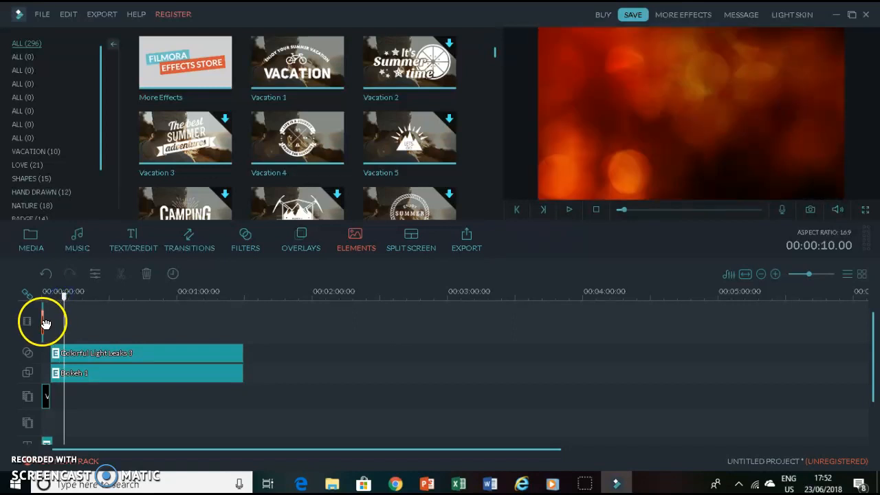
drag(43, 334, 64, 376)
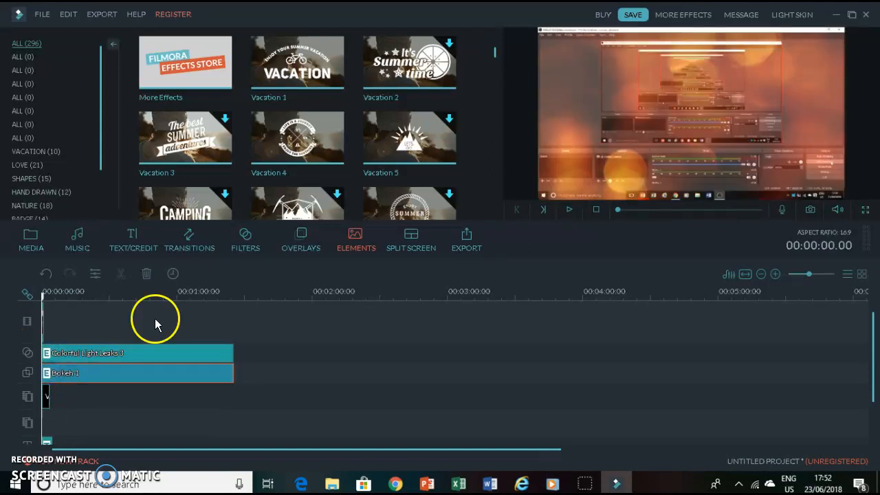
click(577, 209)
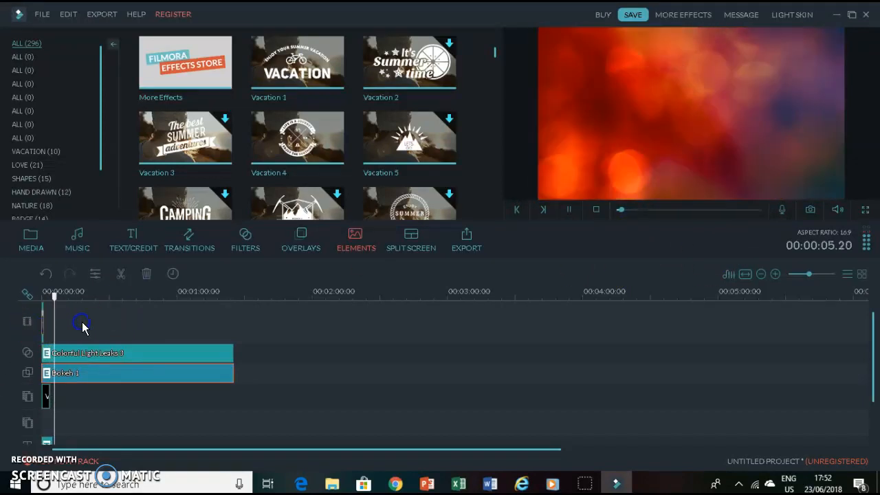
- Add a four-zone split-screen template to the start of the video track, preview it and confirm
click(411, 239)
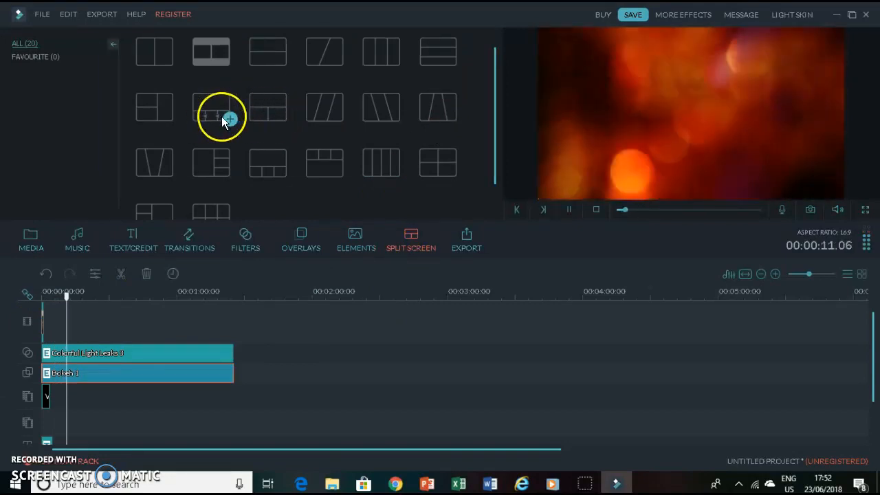
click(226, 118)
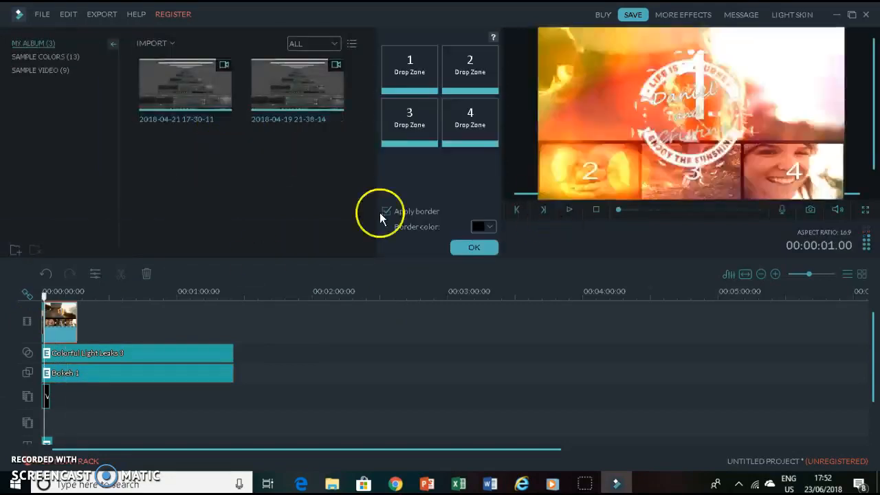
drag(44, 296, 29, 299)
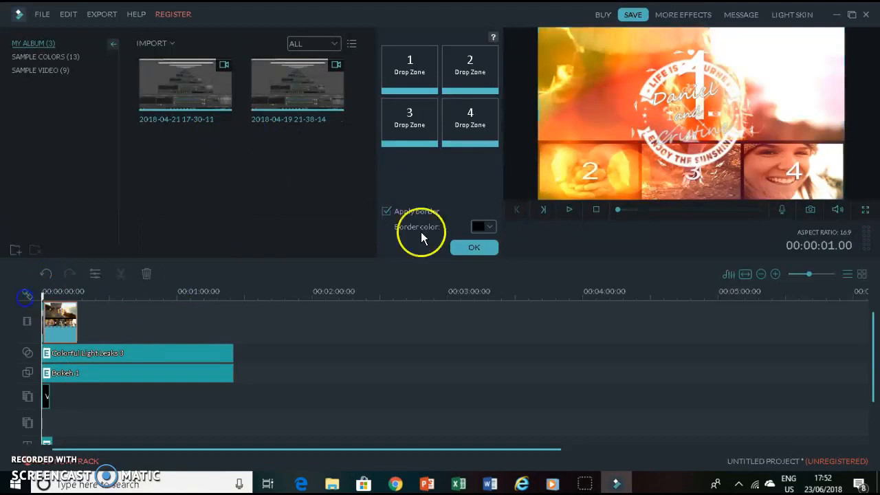
click(568, 210)
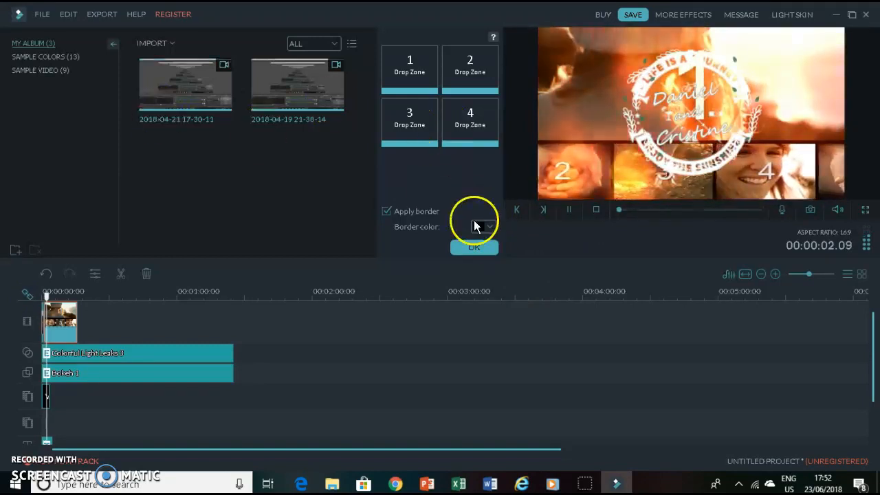
click(475, 246)
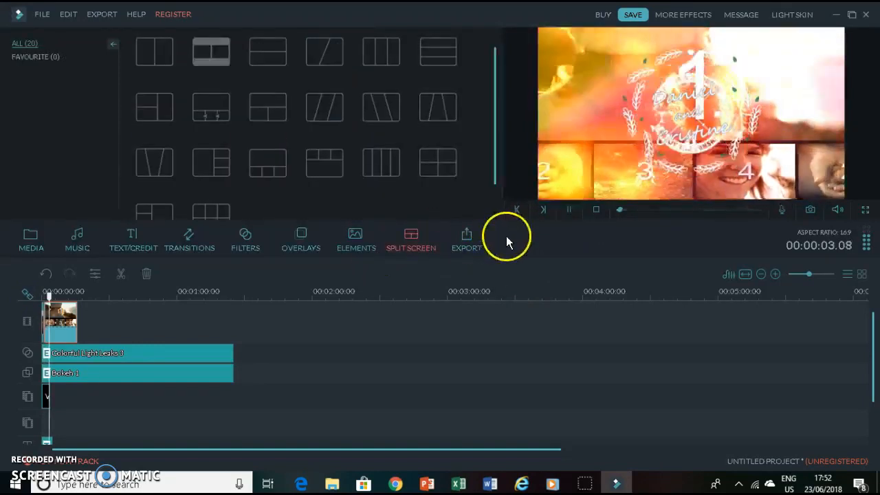
- Open the export dialog and look through the device and YouTube output options before closing it
click(469, 240)
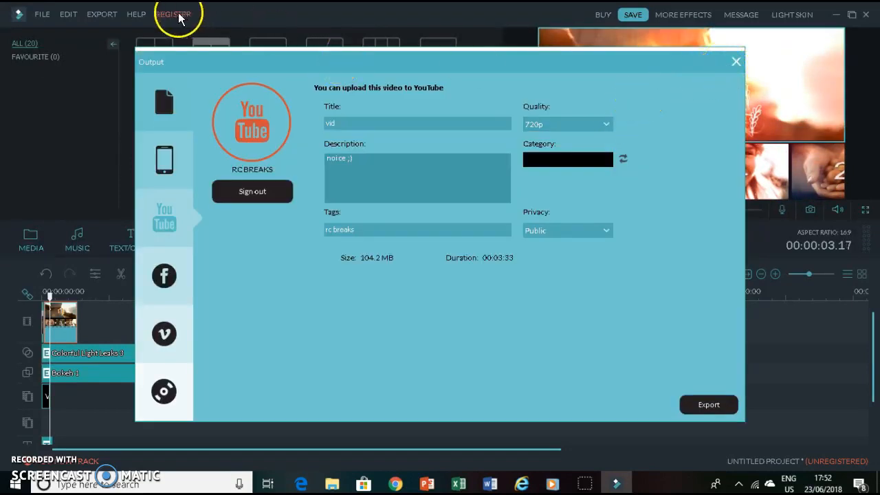
click(152, 157)
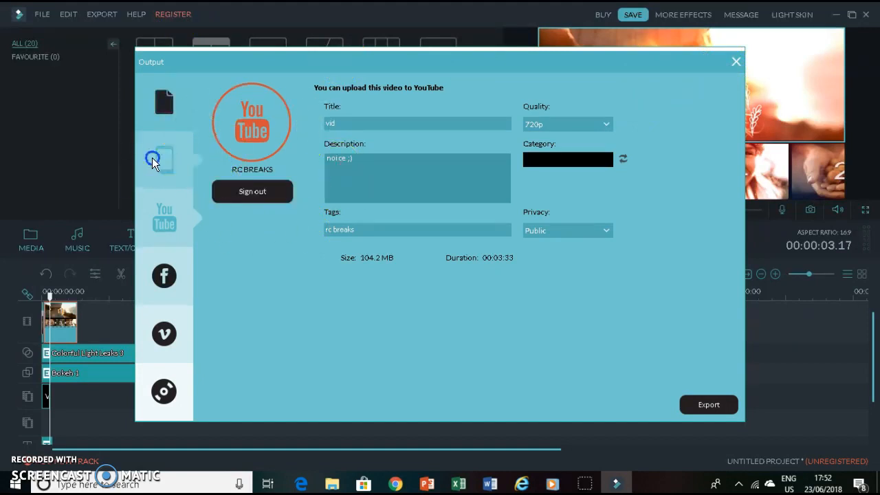
click(154, 223)
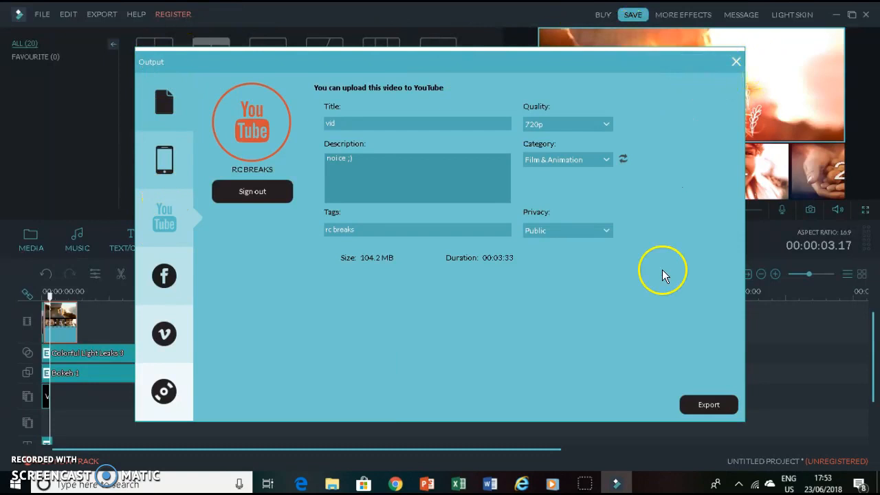
click(735, 61)
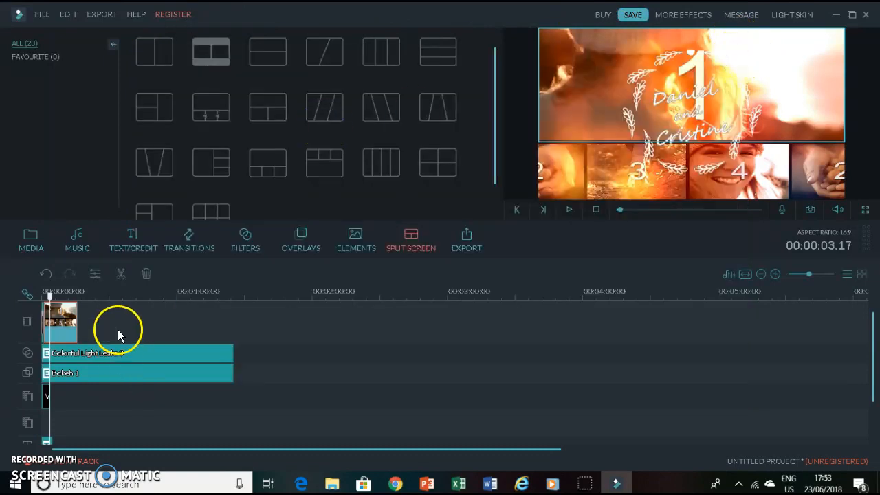
click(160, 14)
click(221, 29)
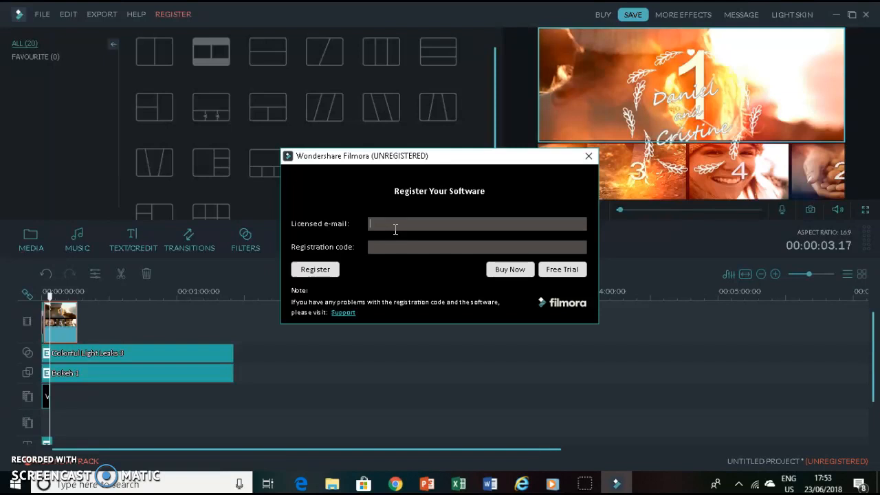
click(588, 157)
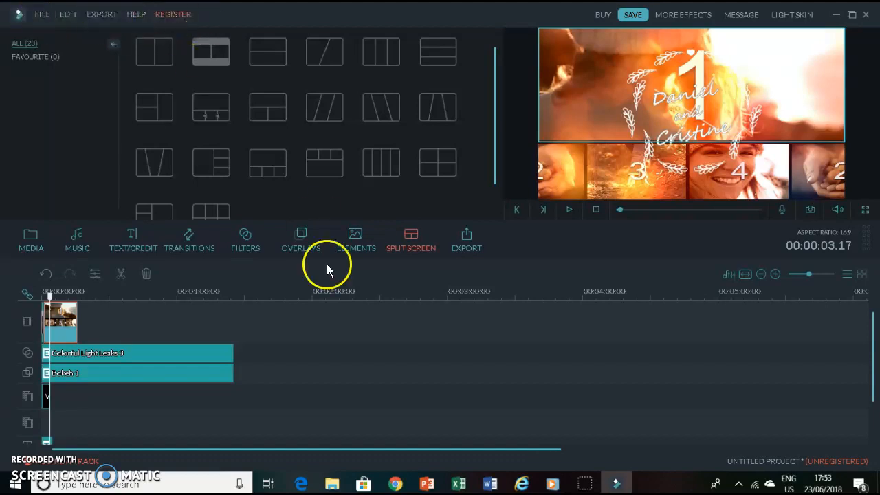
- Open the YouTube export settings, add the tag ez and switch the quality to 1080p
click(467, 245)
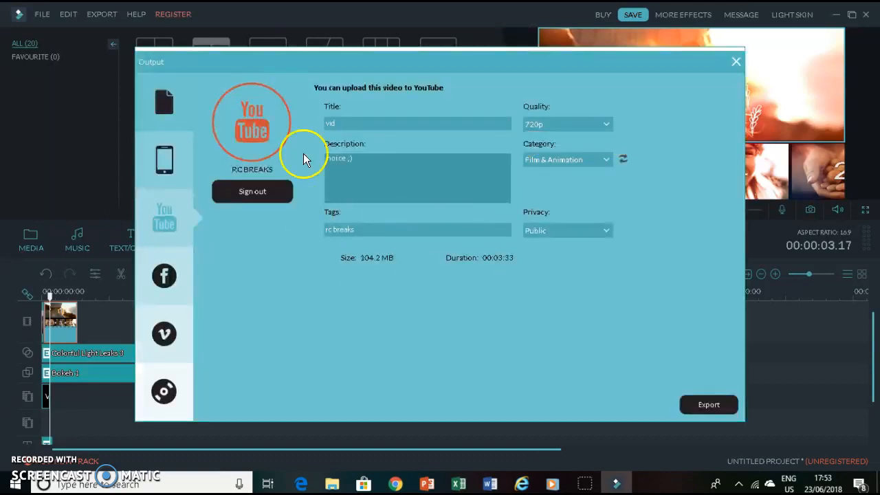
click(343, 122)
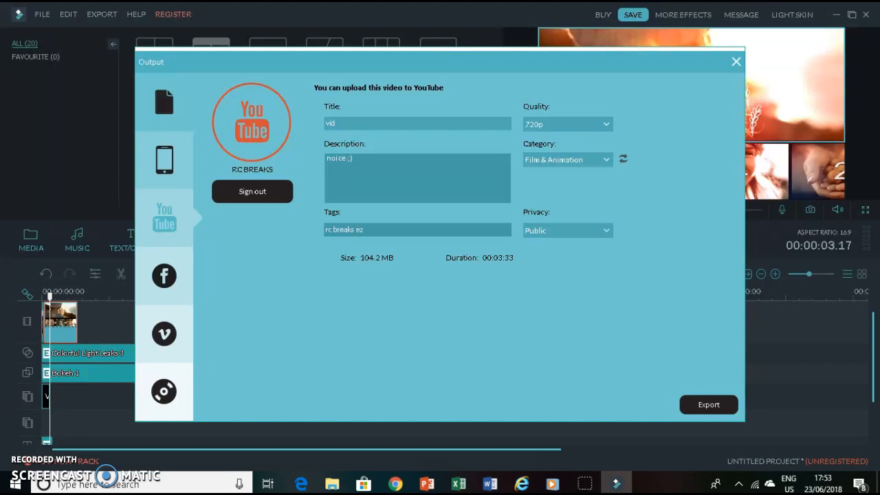
click(582, 124)
click(563, 160)
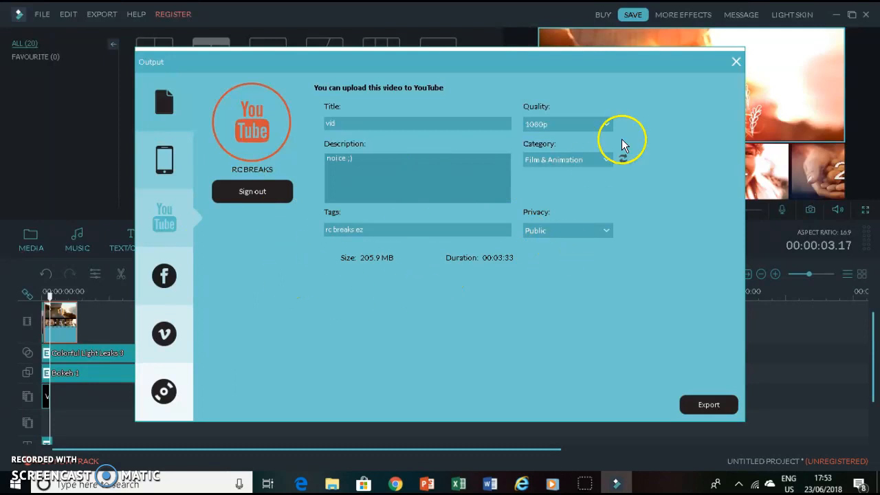
- Switch the export quality back to 720p
click(547, 125)
click(545, 137)
click(556, 128)
click(554, 143)
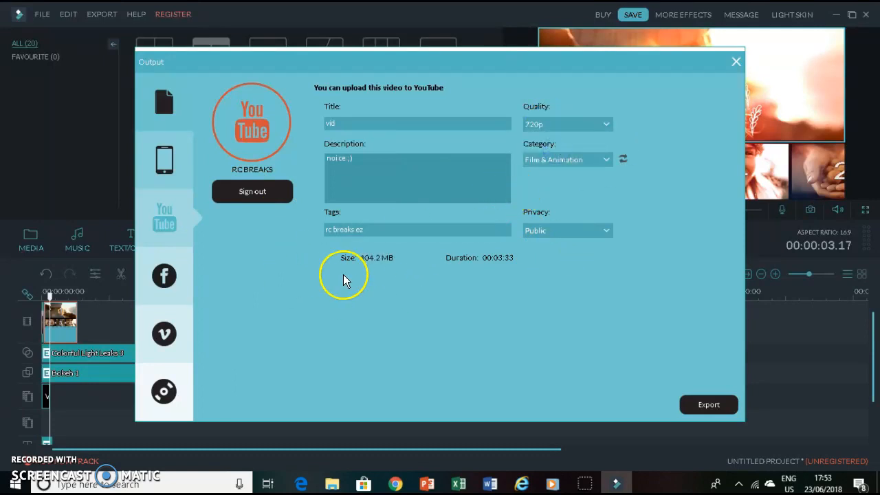
- Look through the YouTube category and privacy options, then close the export dialog without exporting
click(552, 158)
mouse_move(607, 190)
mouse_down()
mouse_move(609, 200)
mouse_move(611, 190)
mouse_up()
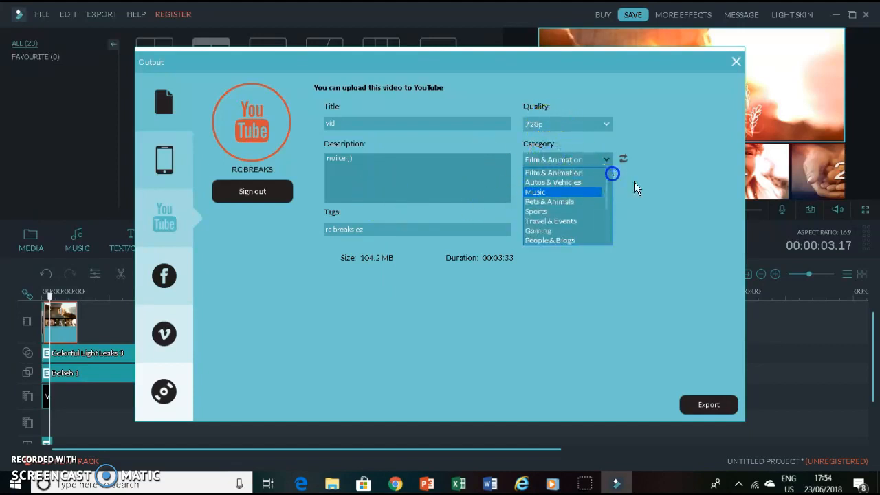
click(634, 181)
click(545, 231)
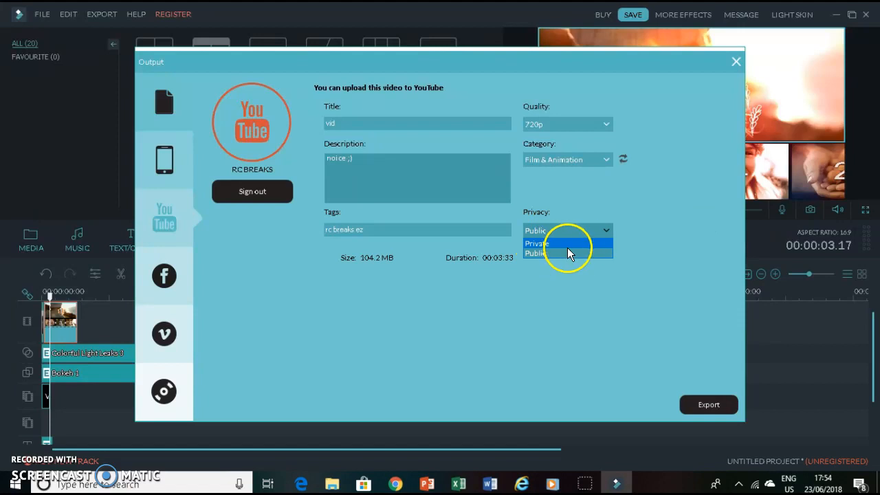
click(634, 284)
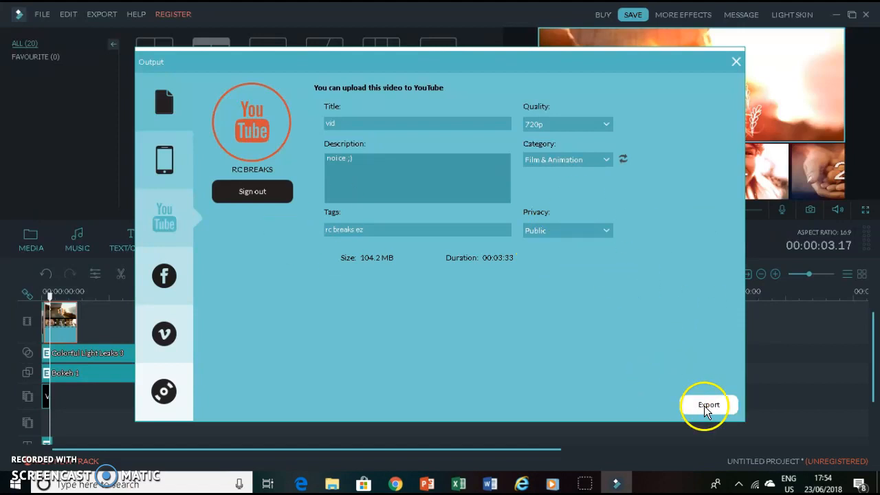
click(734, 63)
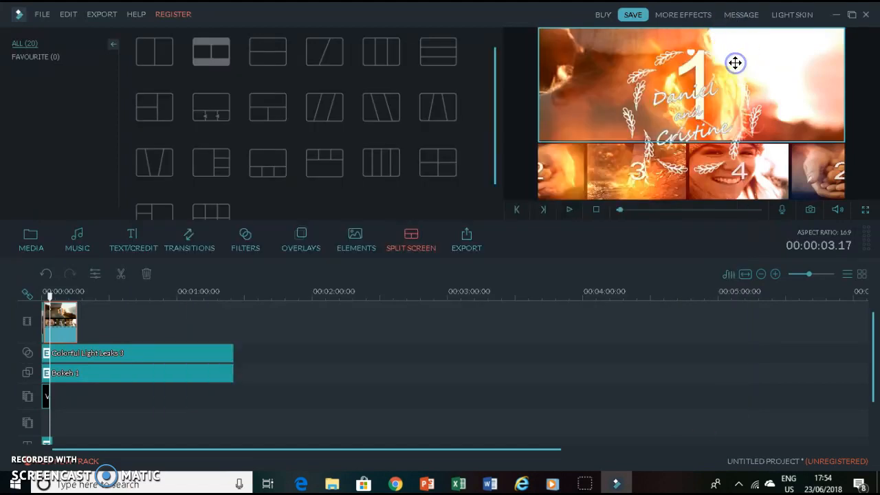
- Close the program and decline saving the project changes
click(866, 16)
click(633, 372)
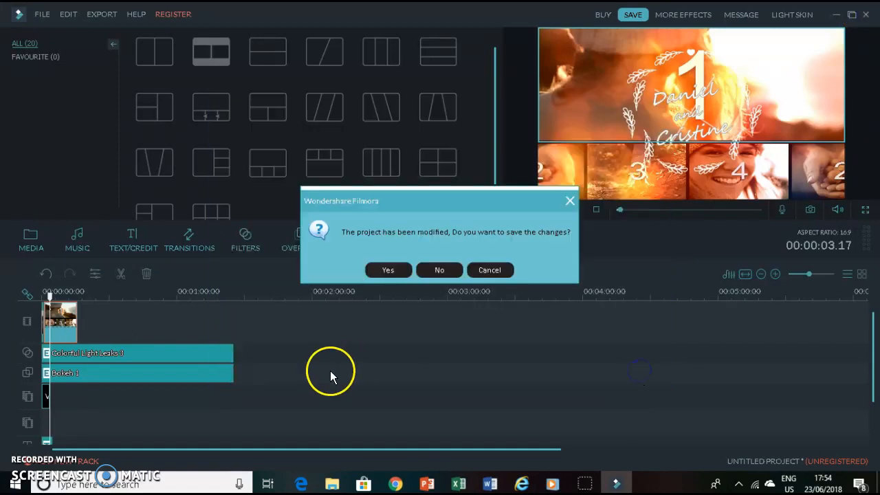
click(435, 273)
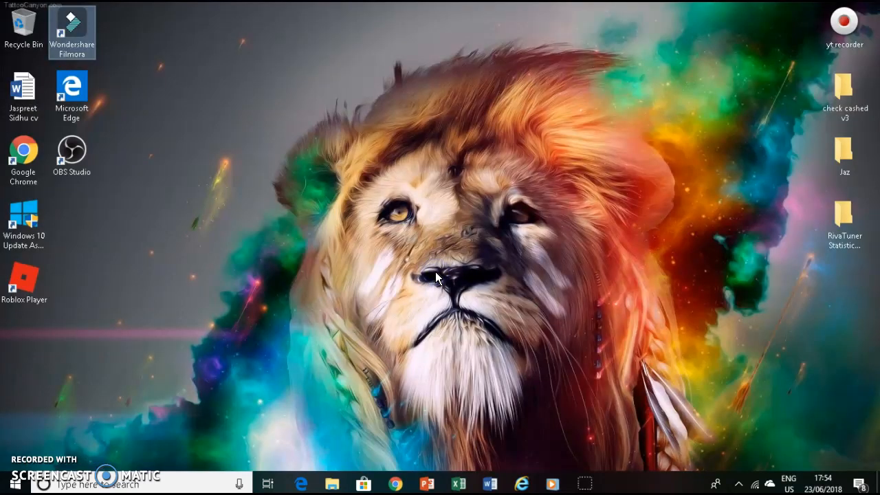